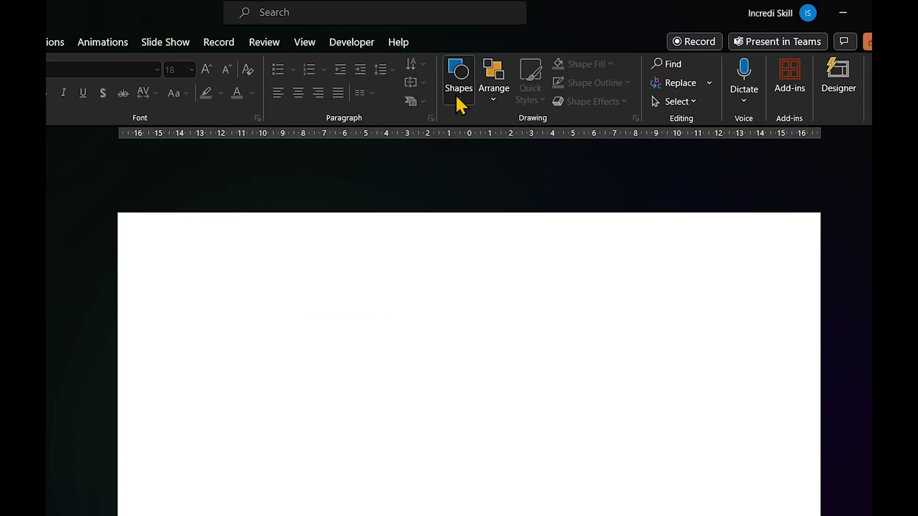
Step: Draw a square near the slide's top right and remove its fill
{"action": "left_click", "coordinate": [458, 78]}
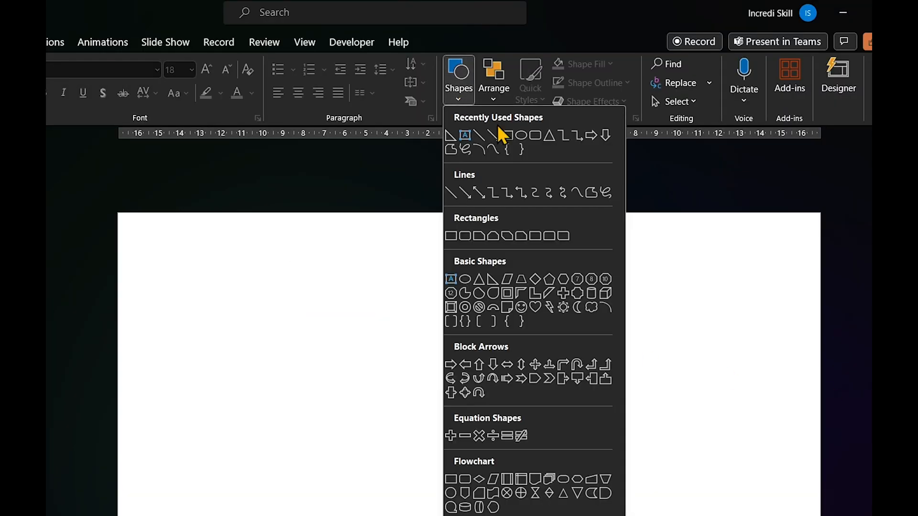
{"action": "left_click", "coordinate": [502, 136]}
{"action": "left_click_drag", "start_coordinate": [619, 265], "coordinate": [715, 361]}
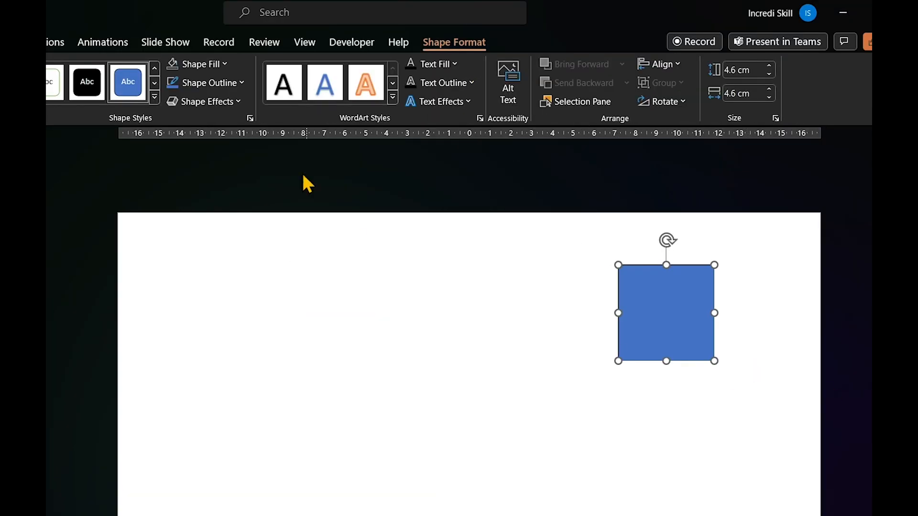
{"action": "left_click", "coordinate": [224, 63]}
{"action": "left_click", "coordinate": [208, 225]}
Step: Give the square a 3 pt dark outline and place a duplicate copy below it
{"action": "left_click", "coordinate": [242, 83]}
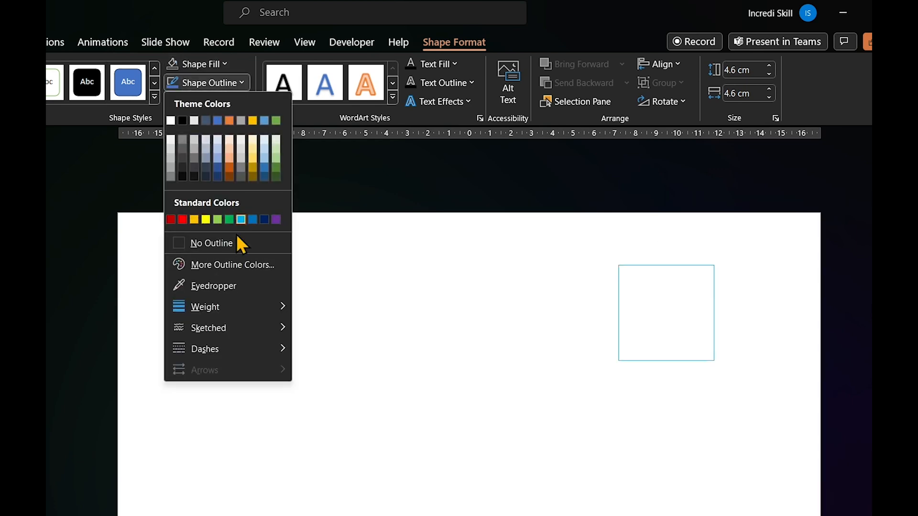
{"action": "left_click", "coordinate": [328, 476]}
{"action": "left_click", "coordinate": [823, 448]}
{"action": "type", "text": "3.5"}
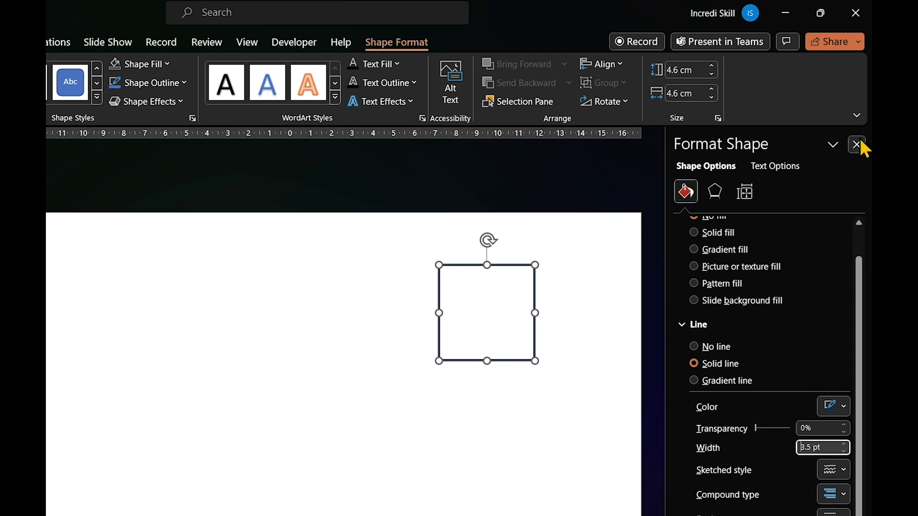
{"action": "left_click", "coordinate": [857, 145]}
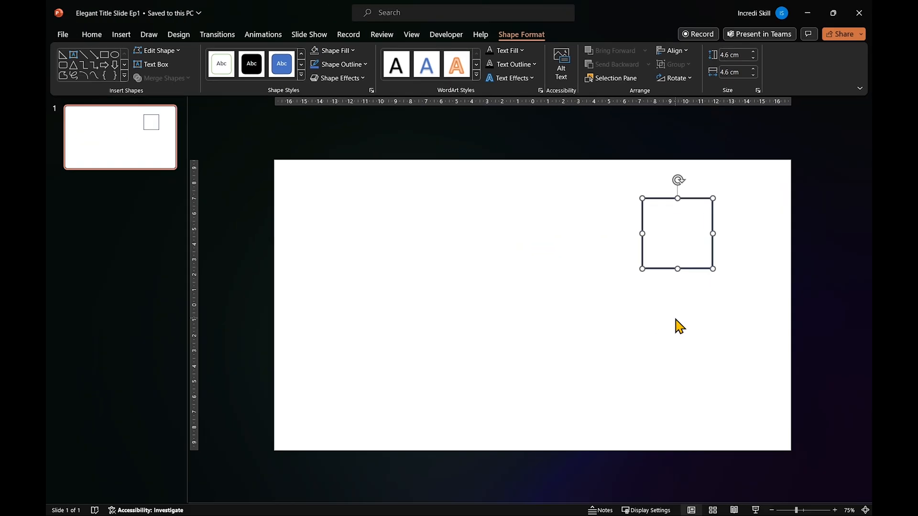
{"action": "left_click", "coordinate": [737, 328]}
{"action": "left_click", "coordinate": [687, 269]}
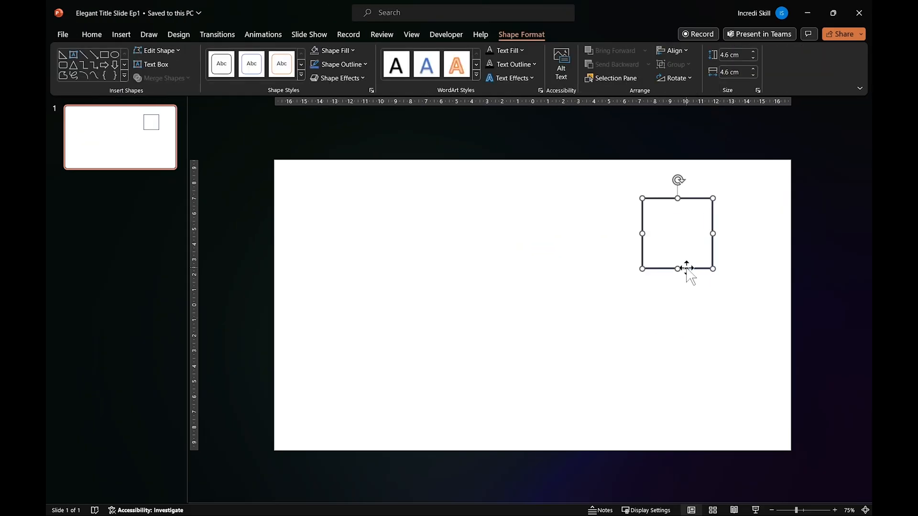
{"action": "left_click_drag", "start_coordinate": [687, 268], "coordinate": [689, 384]}
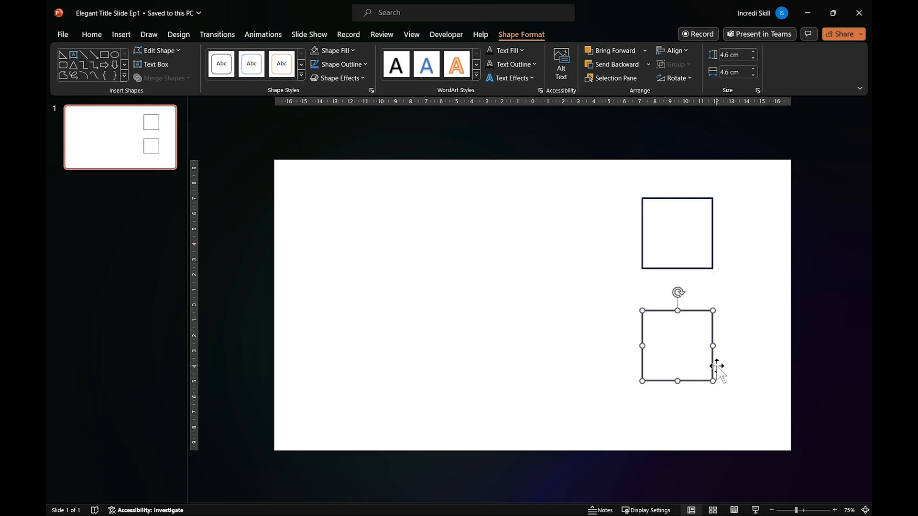
Step: Draw a vertical line running down through both stacked squares
{"action": "left_click", "coordinate": [742, 361]}
{"action": "left_click", "coordinate": [454, 78]}
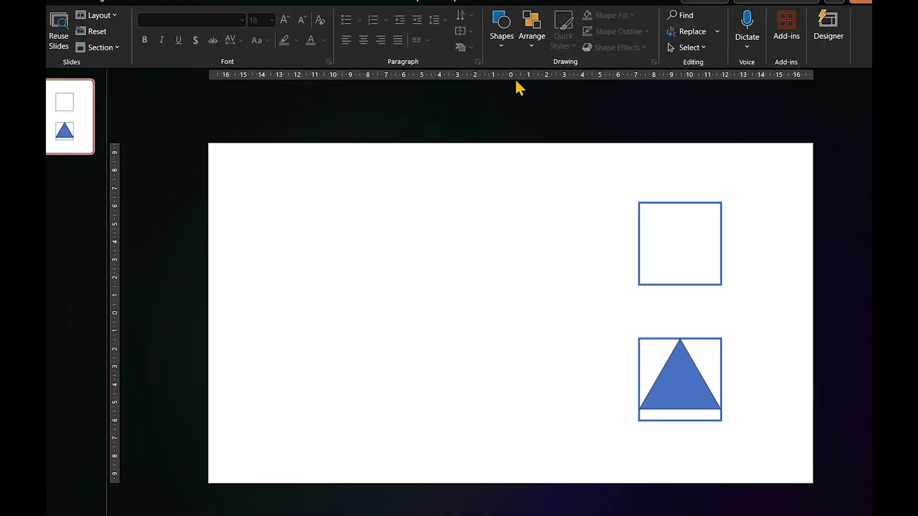
{"action": "left_click", "coordinate": [501, 29]}
{"action": "left_click", "coordinate": [548, 108]}
{"action": "left_click_drag", "start_coordinate": [681, 182], "coordinate": [685, 320]}
{"action": "left_click_drag", "start_coordinate": [690, 462], "coordinate": [680, 459]}
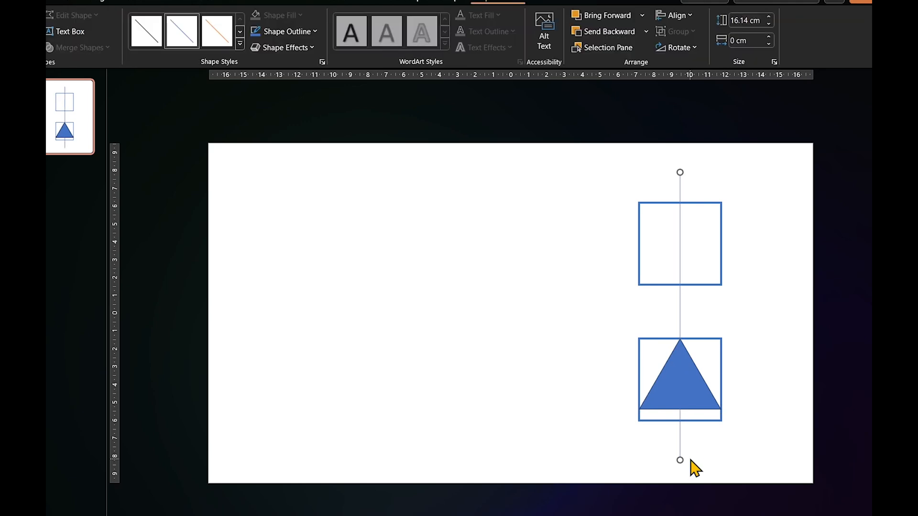
Step: Thicken the line and duplicate it into three parallel vertical lines
{"action": "left_click", "coordinate": [315, 32]}
{"action": "left_click", "coordinate": [283, 224]}
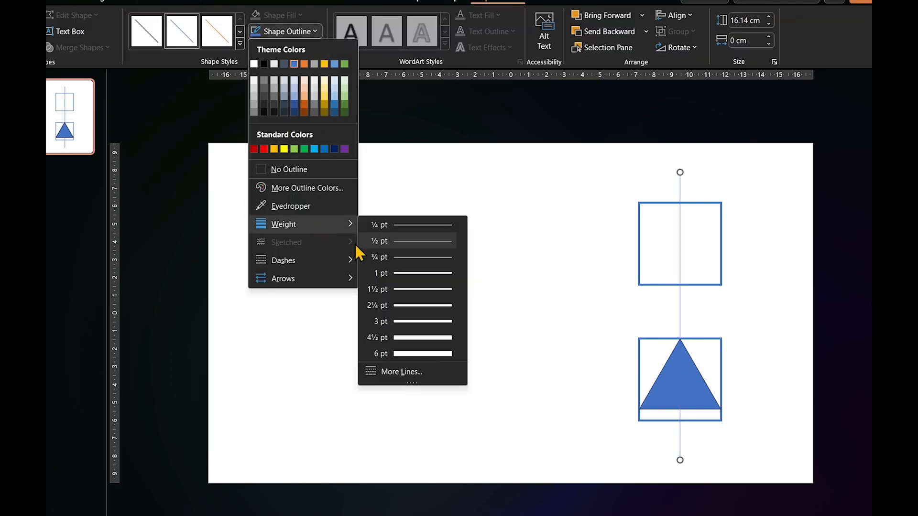
{"action": "left_click", "coordinate": [411, 322]}
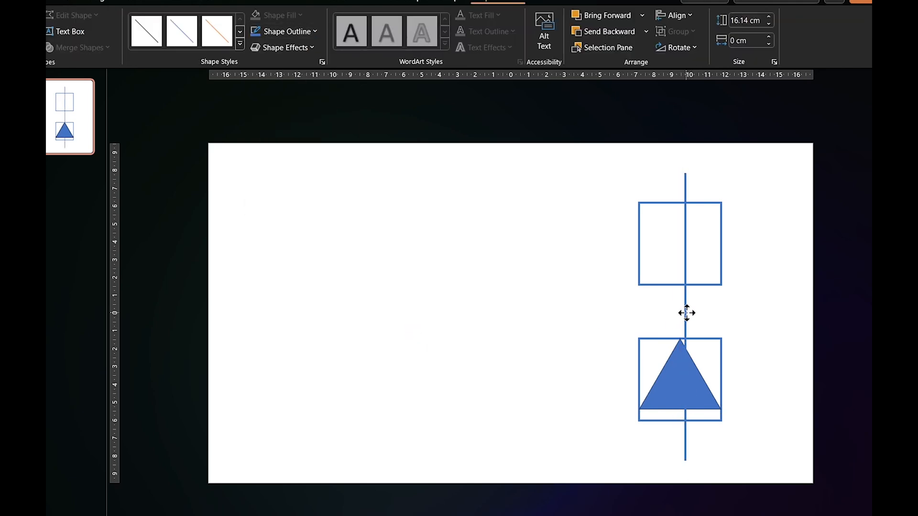
{"action": "key", "text": "ctrl+d"}
{"action": "key", "text": "ctrl+d"}
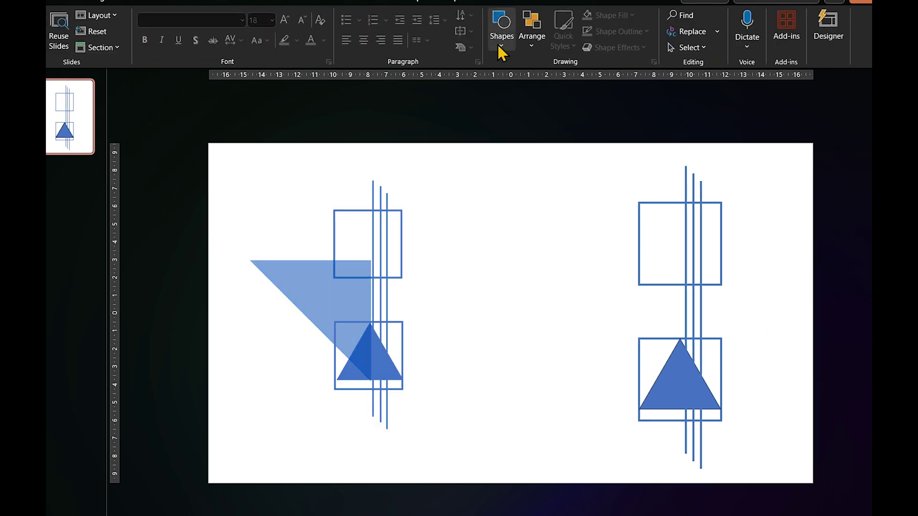
{"action": "left_click", "coordinate": [501, 28]}
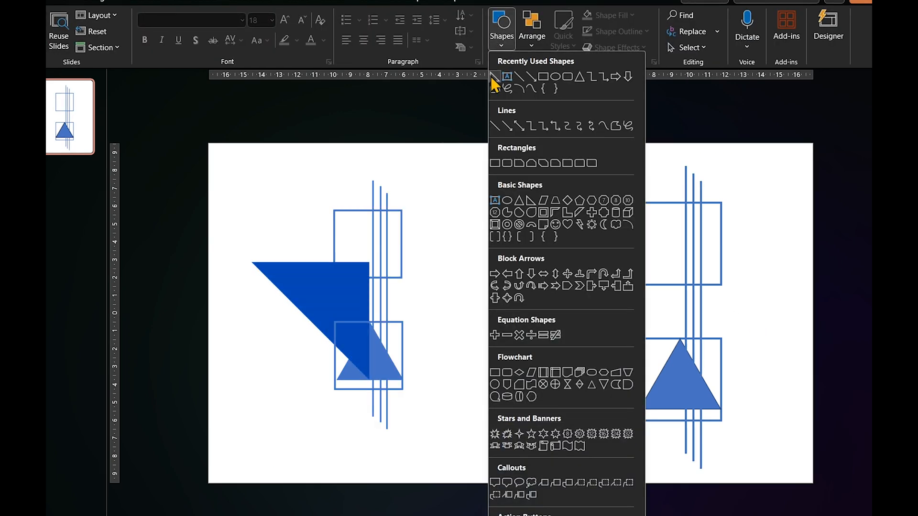
Step: Draw a large right triangle, flip it vertically and horizontally, and move it over the squares
{"action": "left_click", "coordinate": [494, 76]}
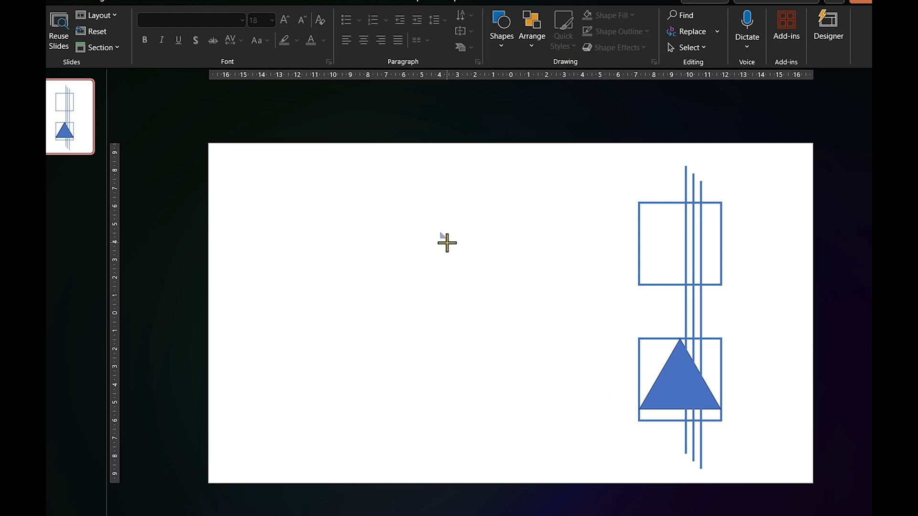
{"action": "left_click_drag", "start_coordinate": [441, 234], "coordinate": [514, 376]}
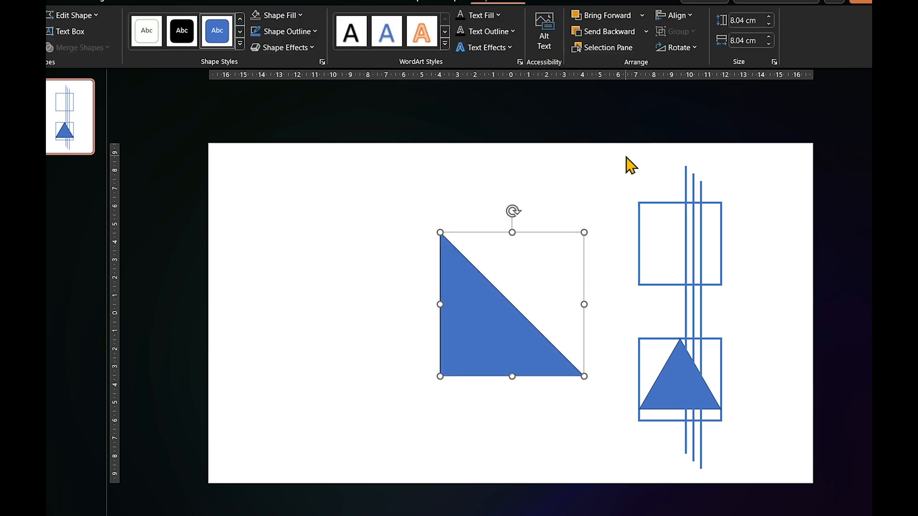
{"action": "left_click", "coordinate": [689, 48]}
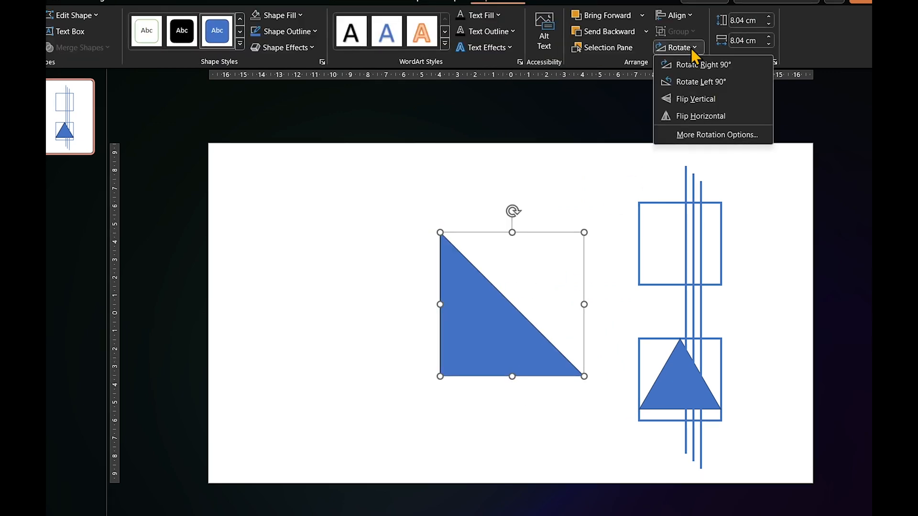
{"action": "left_click", "coordinate": [688, 100]}
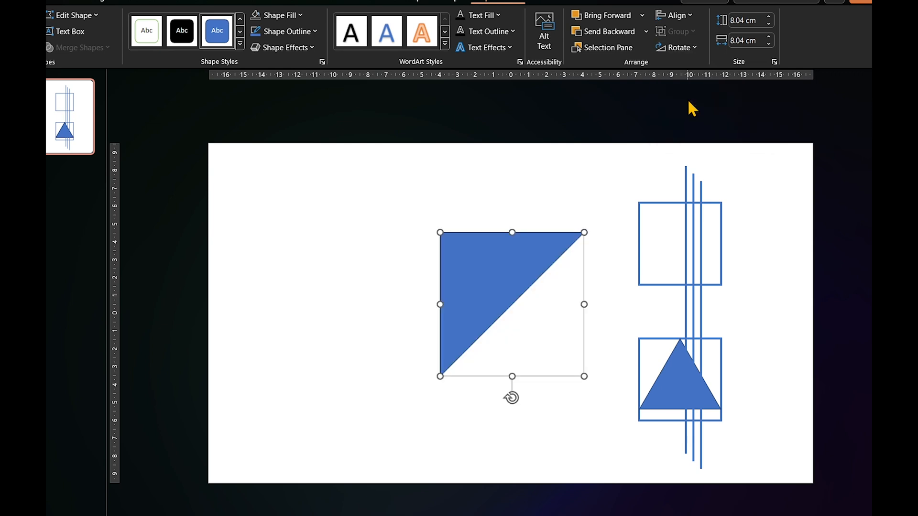
{"action": "left_click", "coordinate": [693, 49]}
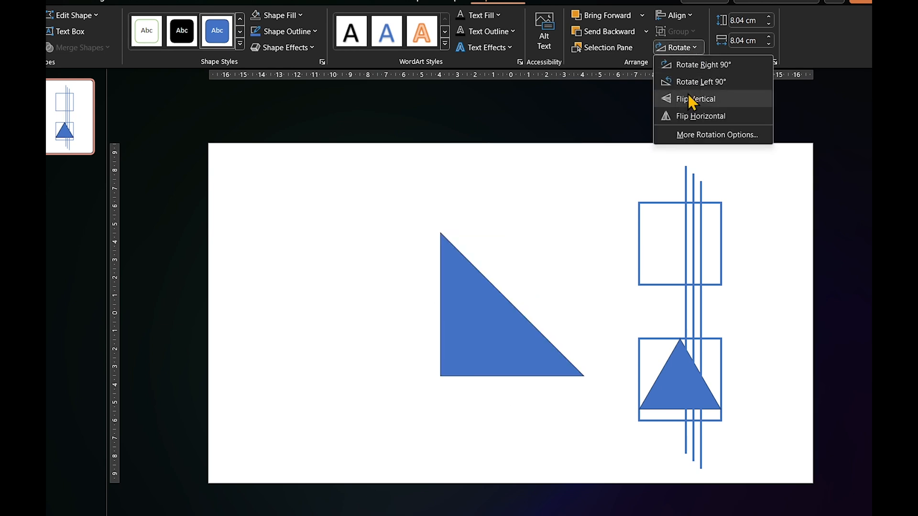
{"action": "left_click", "coordinate": [696, 116]}
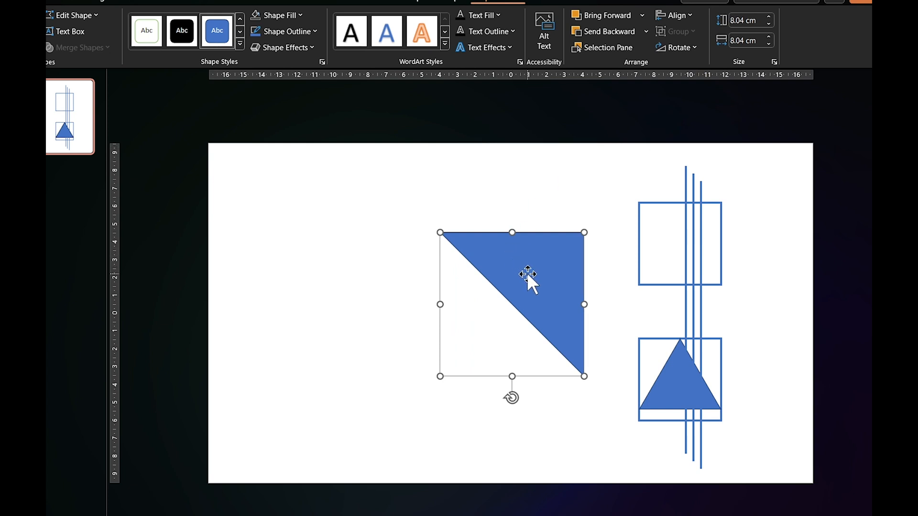
{"action": "left_click_drag", "start_coordinate": [528, 273], "coordinate": [626, 304]}
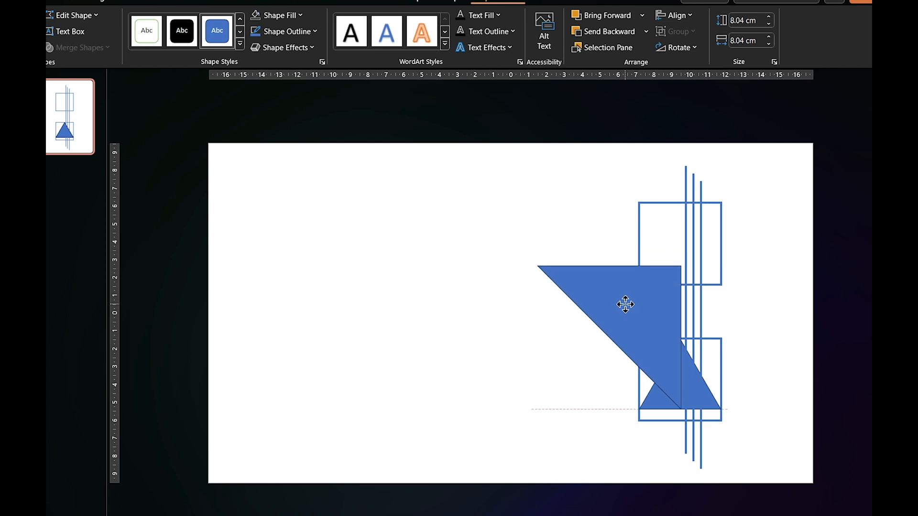
Step: Draw a smaller right triangle over the large one and a small circle below them
{"action": "left_click", "coordinate": [502, 36]}
{"action": "left_click", "coordinate": [495, 86]}
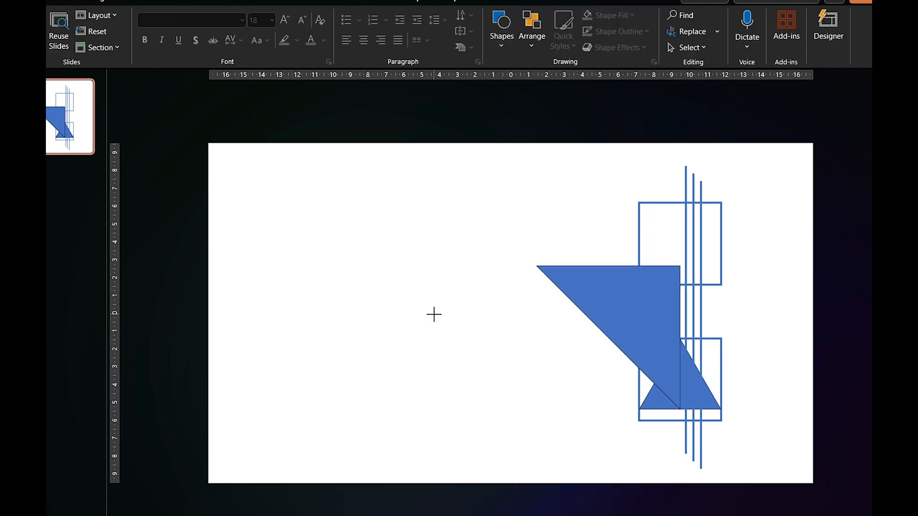
{"action": "mouse_move", "coordinate": [435, 318]}
{"action": "left_mouse_down"}
{"action": "mouse_move", "coordinate": [482, 394]}
{"action": "mouse_move", "coordinate": [576, 343]}
{"action": "left_mouse_up"}
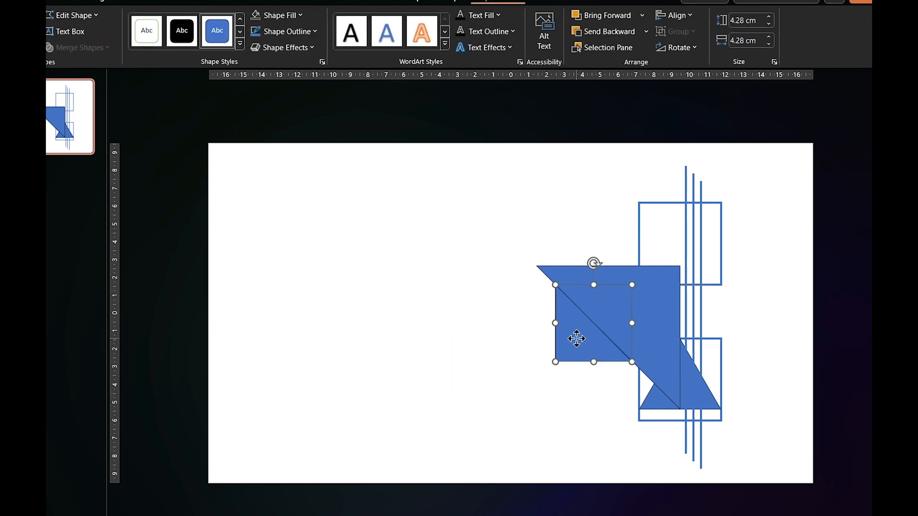
{"action": "left_click", "coordinate": [502, 36]}
{"action": "left_click", "coordinate": [567, 82]}
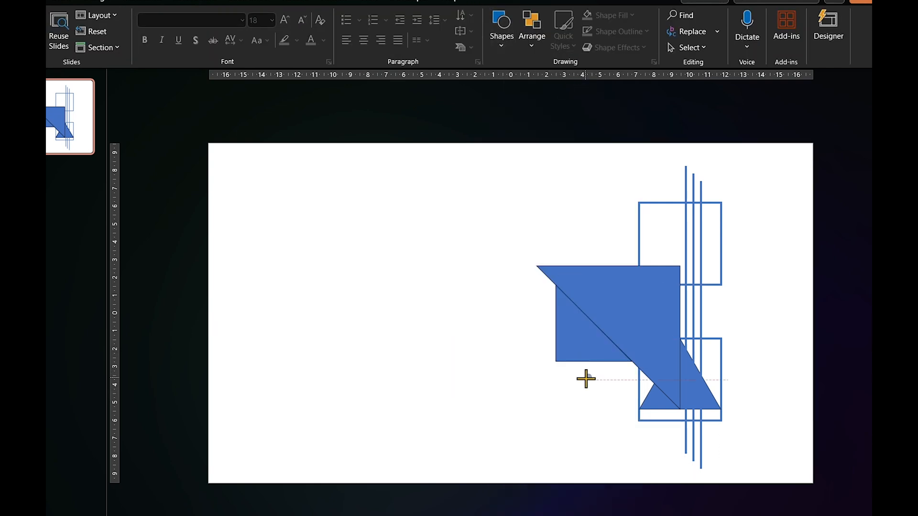
{"action": "mouse_move", "coordinate": [578, 363]}
{"action": "left_mouse_down"}
{"action": "mouse_move", "coordinate": [606, 398]}
{"action": "mouse_move", "coordinate": [578, 393]}
{"action": "left_mouse_up"}
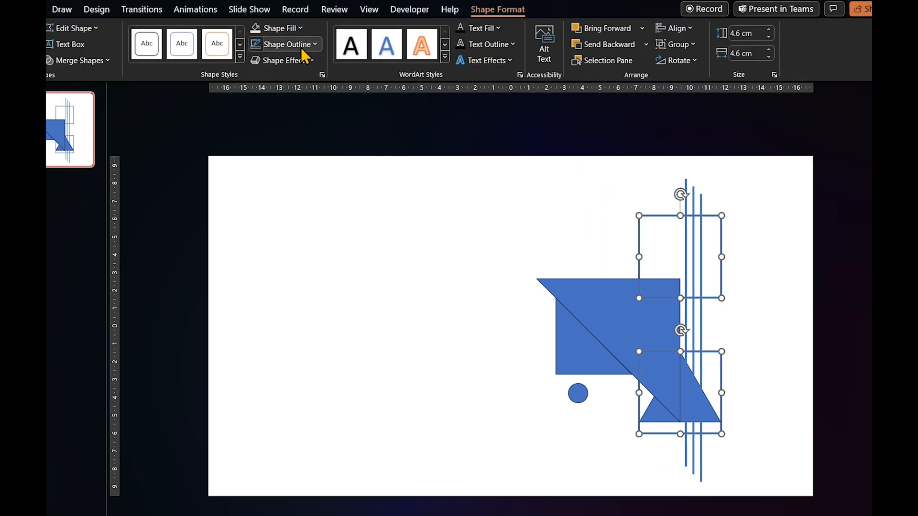
Step: Give the squares a navy outline and fill the small triangle in the lower square red
{"action": "left_click", "coordinate": [301, 48]}
{"action": "left_click", "coordinate": [293, 198]}
{"action": "left_click", "coordinate": [760, 380]}
{"action": "left_click", "coordinate": [702, 407]}
{"action": "left_click", "coordinate": [632, 451]}
{"action": "left_click", "coordinate": [675, 401]}
{"action": "left_click", "coordinate": [299, 28]}
{"action": "left_click", "coordinate": [295, 181]}
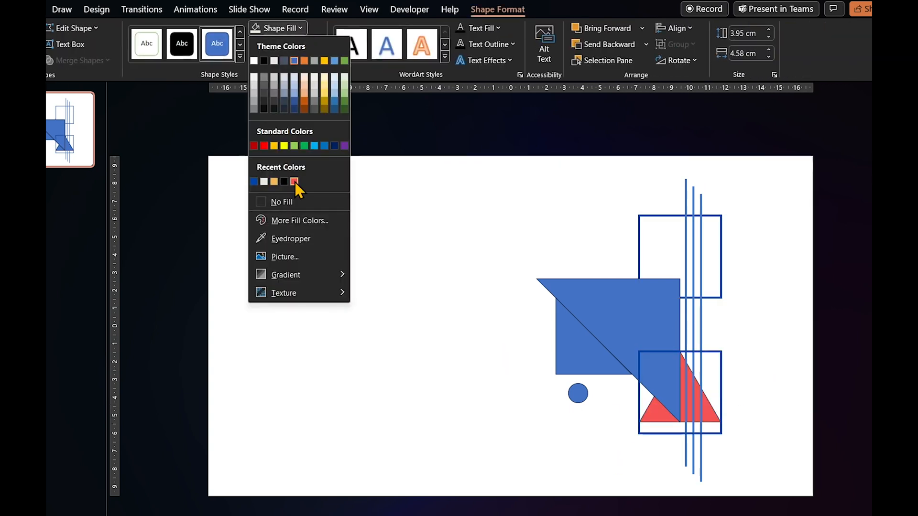
Step: Make the three vertical lines black and fill the large triangle black
{"action": "left_click", "coordinate": [689, 201]}
{"action": "left_click", "coordinate": [301, 47]}
{"action": "left_click", "coordinate": [285, 181]}
{"action": "left_click", "coordinate": [666, 385]}
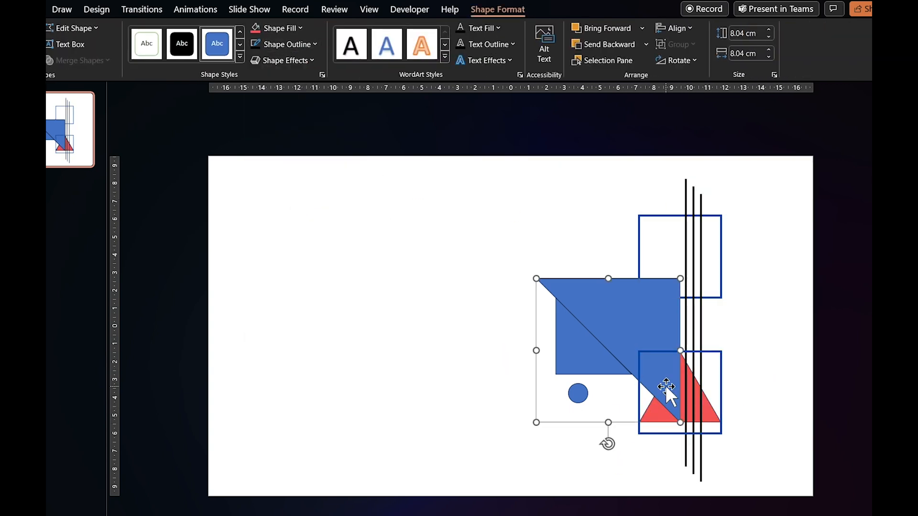
{"action": "left_click", "coordinate": [300, 28]}
{"action": "left_click", "coordinate": [257, 188]}
Step: Fill the smaller triangle orange and the small circle dark blue
{"action": "left_click", "coordinate": [566, 348]}
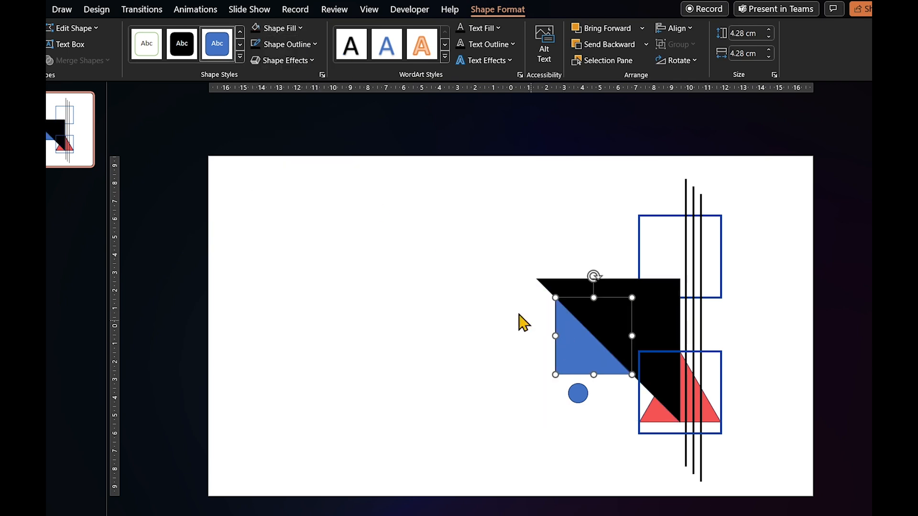
{"action": "left_click", "coordinate": [299, 28]}
{"action": "left_click", "coordinate": [295, 181]}
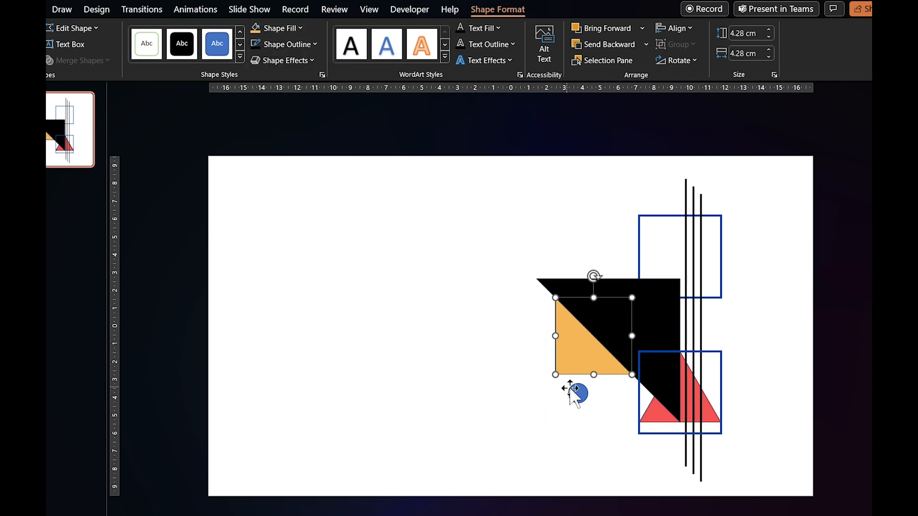
{"action": "left_click", "coordinate": [579, 393]}
{"action": "left_click", "coordinate": [300, 28]}
{"action": "left_click", "coordinate": [276, 181]}
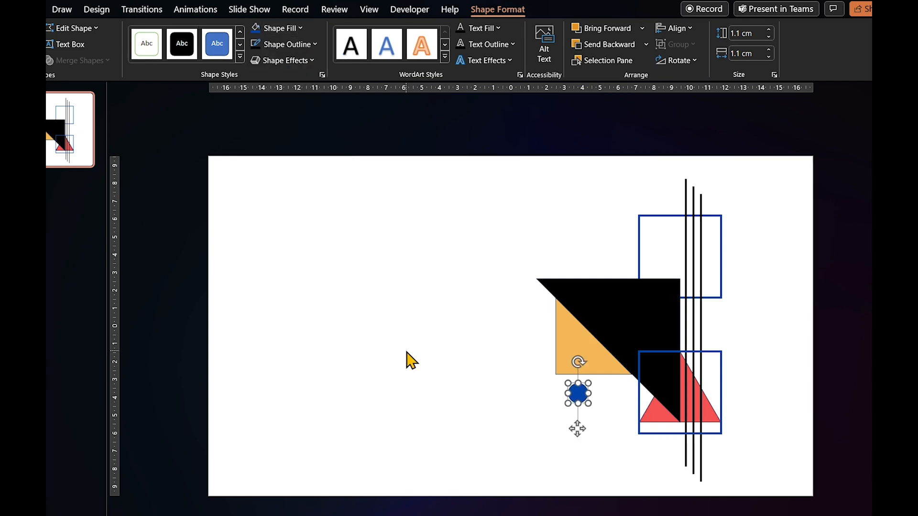
{"action": "left_click", "coordinate": [406, 353]}
Step: Set the slide background to an off-white colour via Format Background
{"action": "right_click", "coordinate": [352, 339]}
{"action": "left_click", "coordinate": [413, 476]}
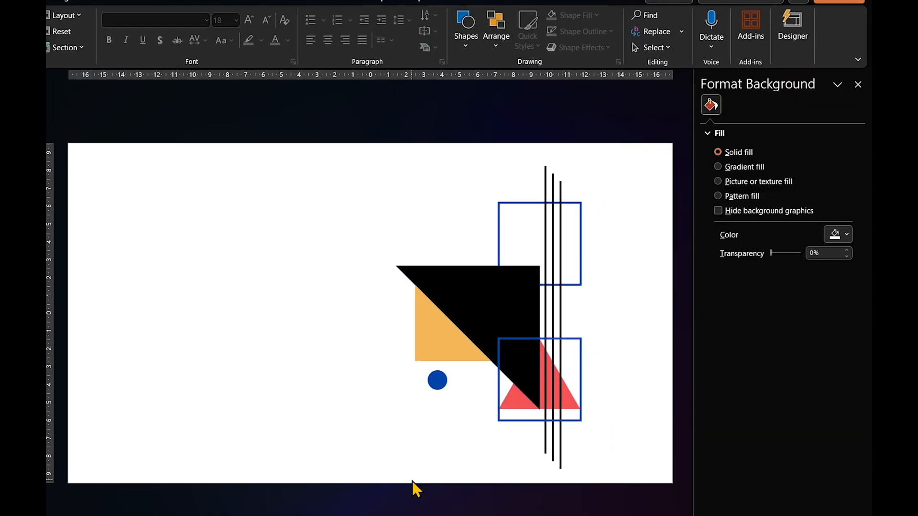
{"action": "left_click", "coordinate": [845, 235]}
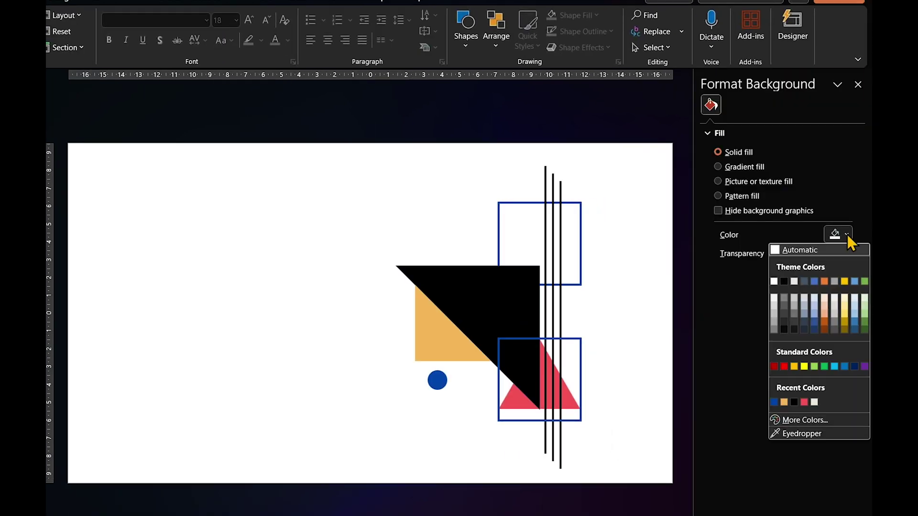
{"action": "left_click", "coordinate": [815, 402]}
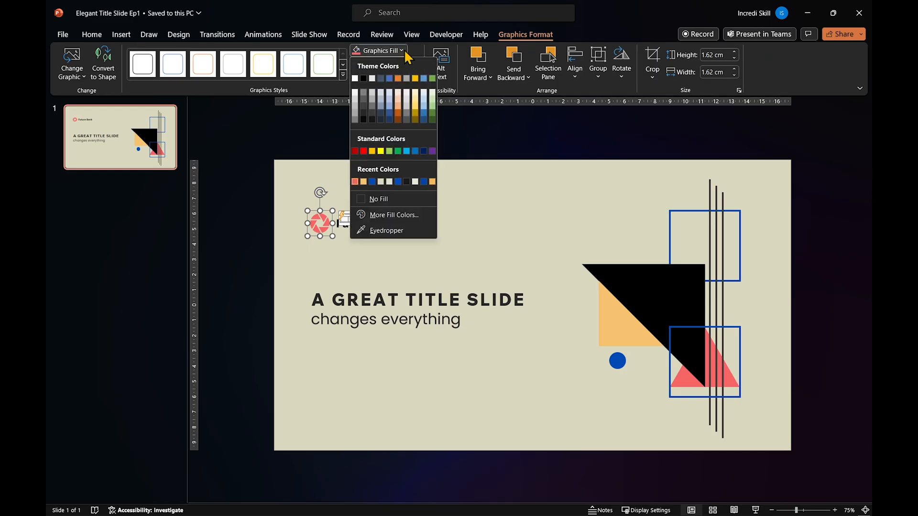
Step: Fill the Future Bank logo icon dark blue
{"action": "left_click", "coordinate": [374, 182]}
{"action": "left_click", "coordinate": [580, 148]}
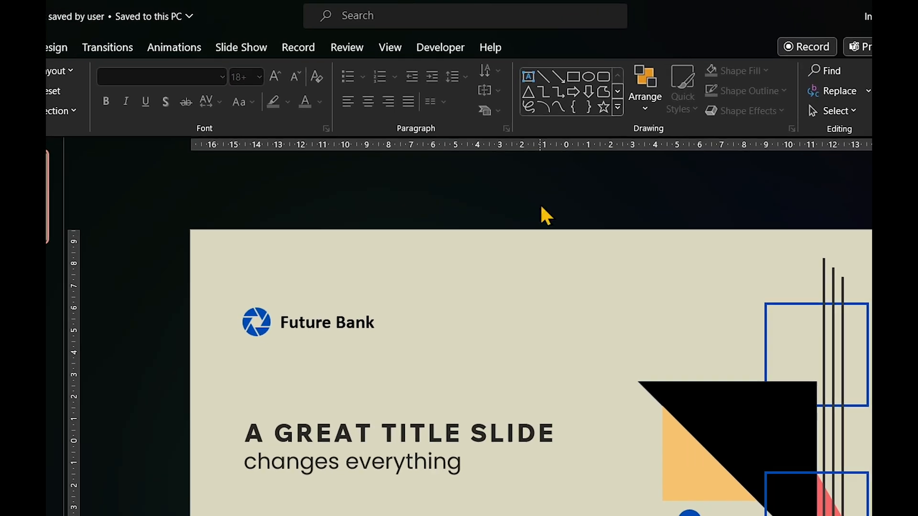
Step: Turn on alignment guides and add an extra vertical guide positioned along the shapes
{"action": "left_click", "coordinate": [411, 34]}
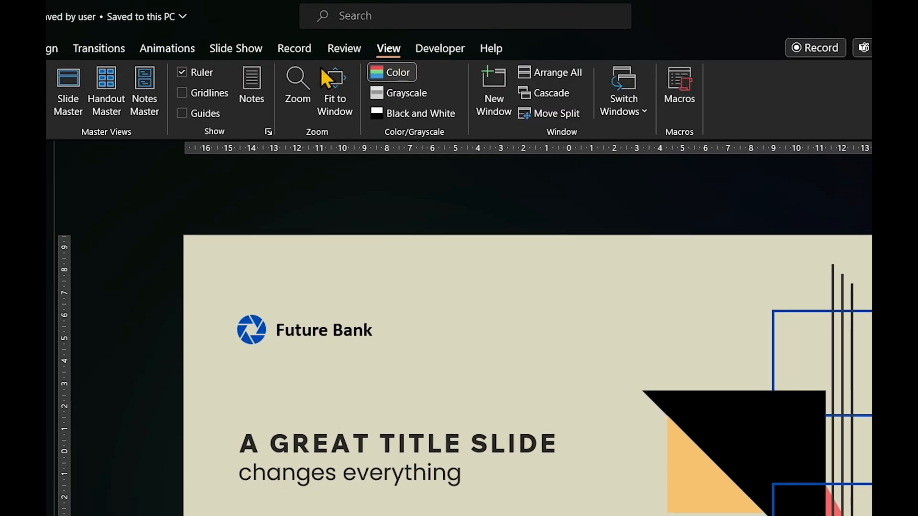
{"action": "left_click", "coordinate": [181, 110]}
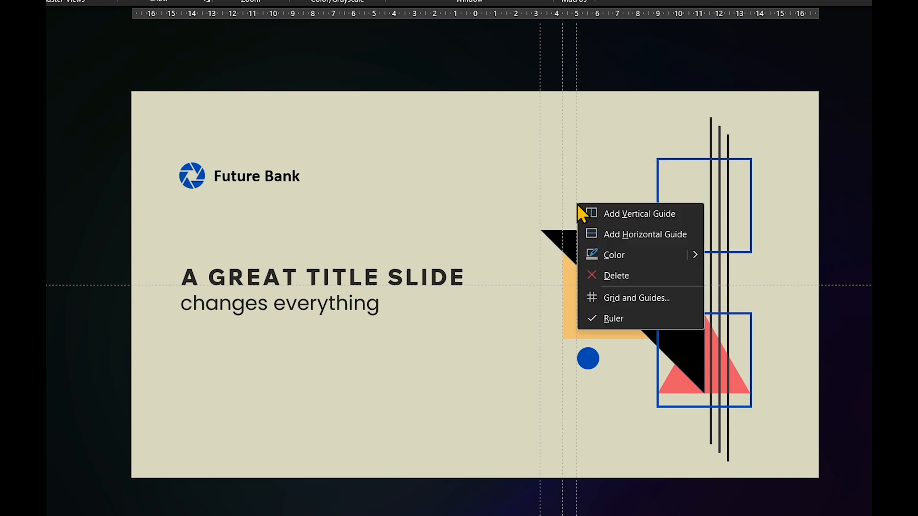
{"action": "left_click", "coordinate": [628, 211]}
{"action": "left_click_drag", "start_coordinate": [587, 379], "coordinate": [600, 380]}
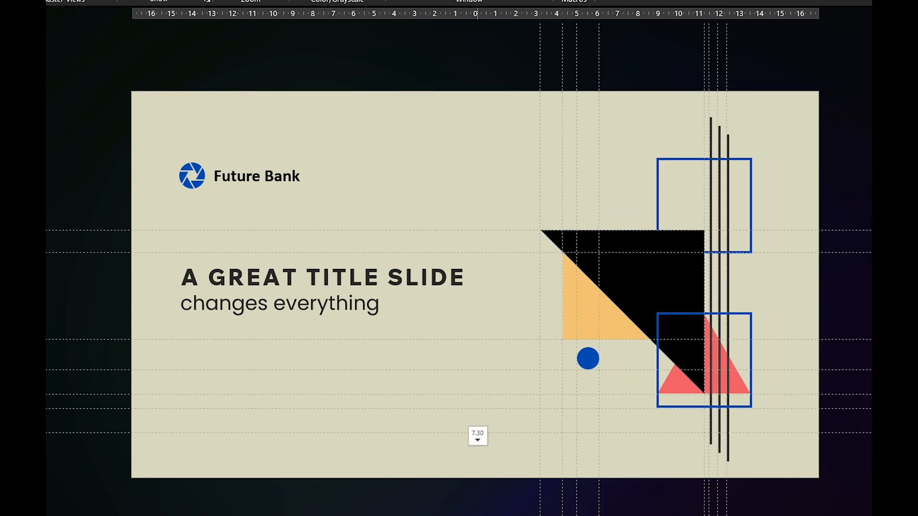
{"action": "right_click", "coordinate": [490, 449]}
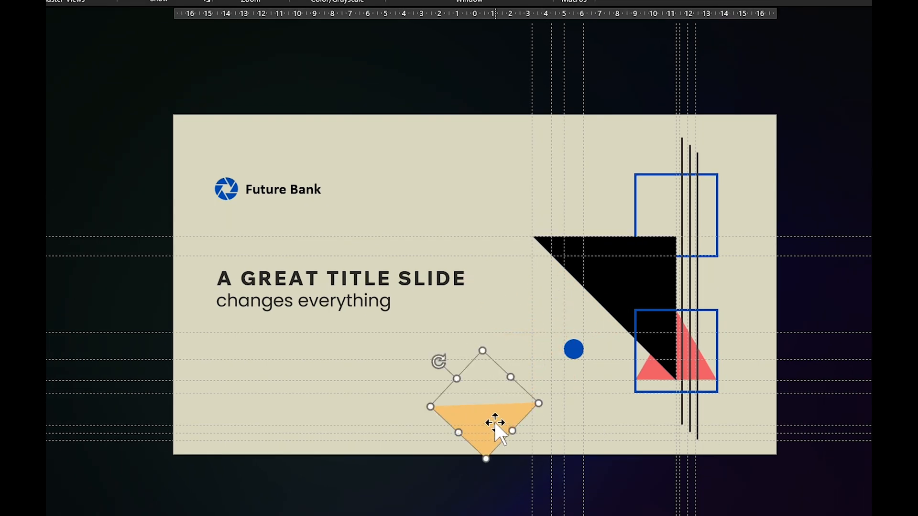
Step: Rotate the yellow triangle, then move the triangles and circle off the slide edges
{"action": "left_click_drag", "start_coordinate": [436, 358], "coordinate": [416, 403]}
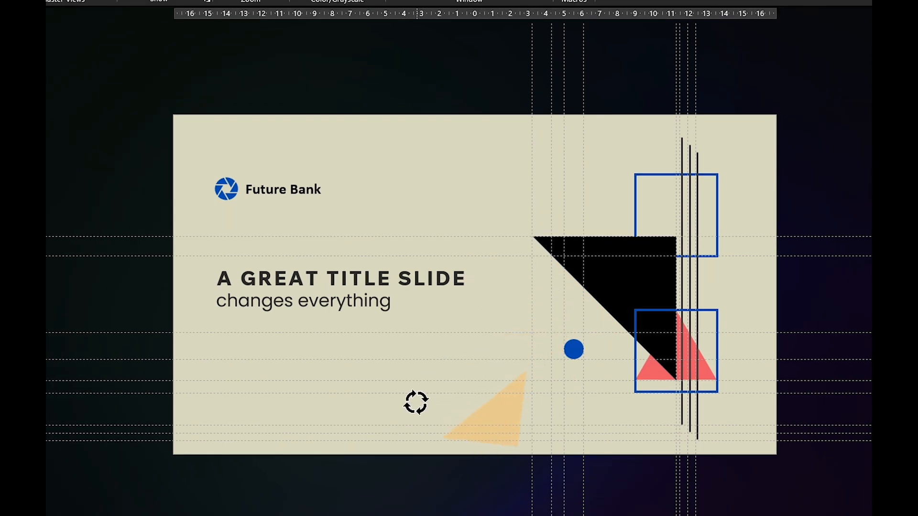
{"action": "left_click_drag", "start_coordinate": [492, 414], "coordinate": [471, 509]}
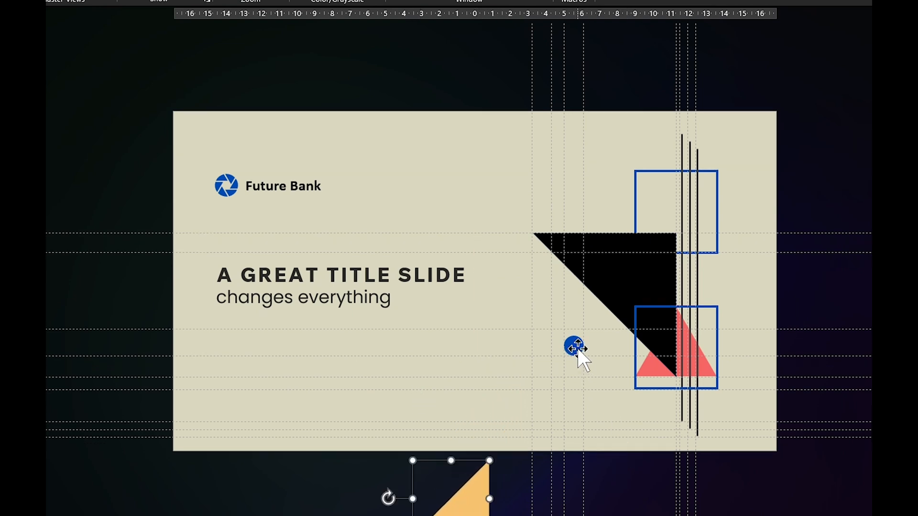
{"action": "left_click_drag", "start_coordinate": [574, 347], "coordinate": [574, 482]}
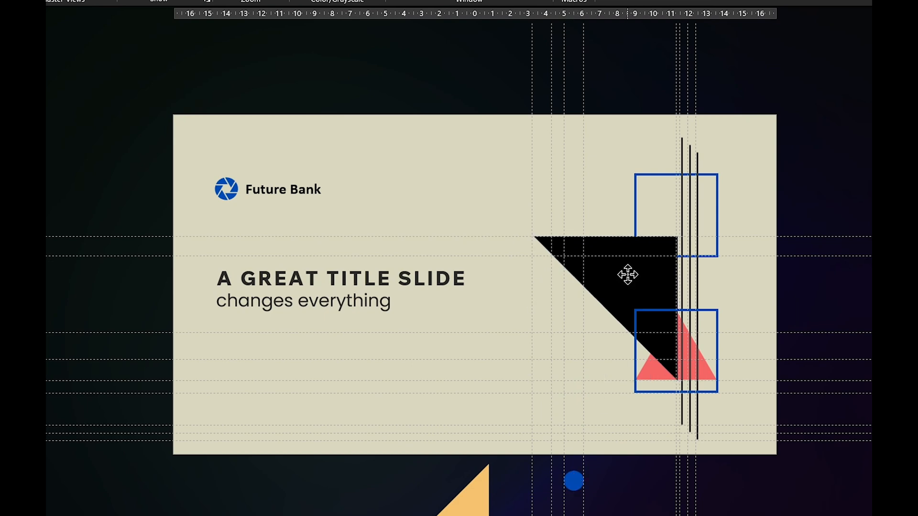
{"action": "left_click_drag", "start_coordinate": [618, 280], "coordinate": [818, 83]}
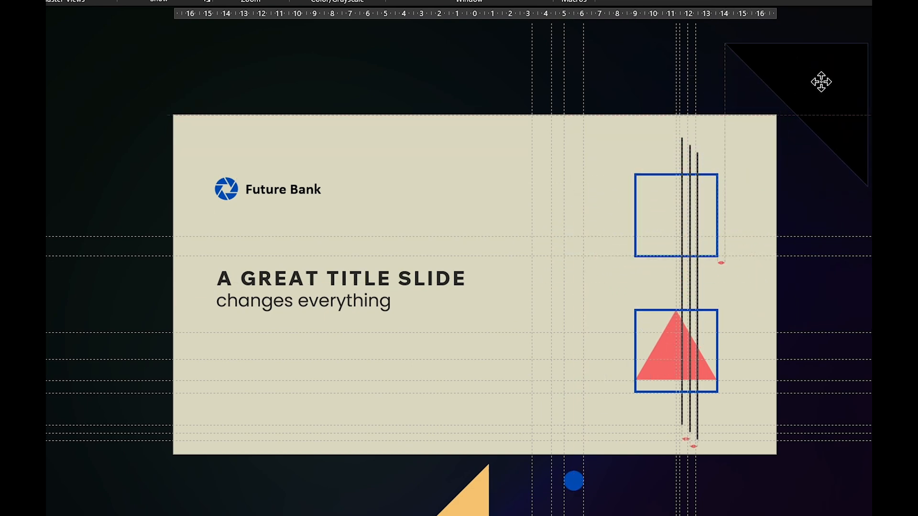
{"action": "left_click", "coordinate": [666, 364]}
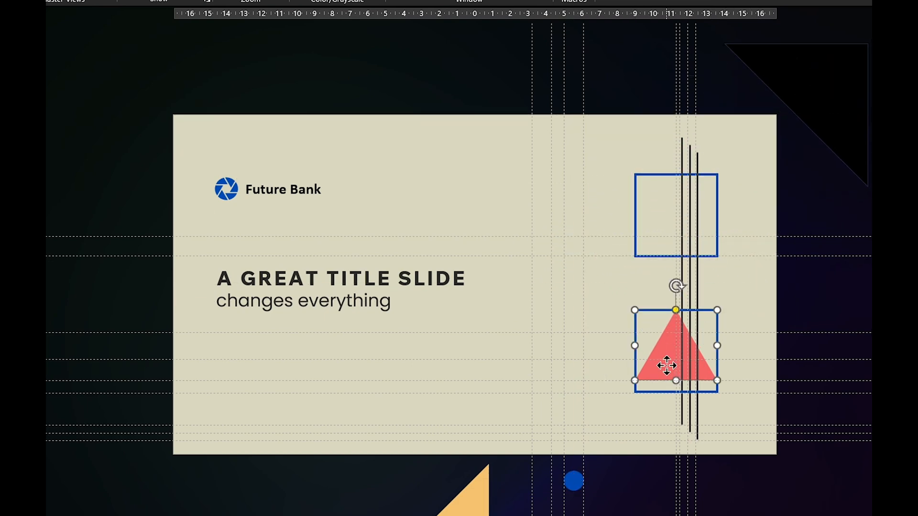
{"action": "left_click_drag", "start_coordinate": [667, 366], "coordinate": [665, 510]}
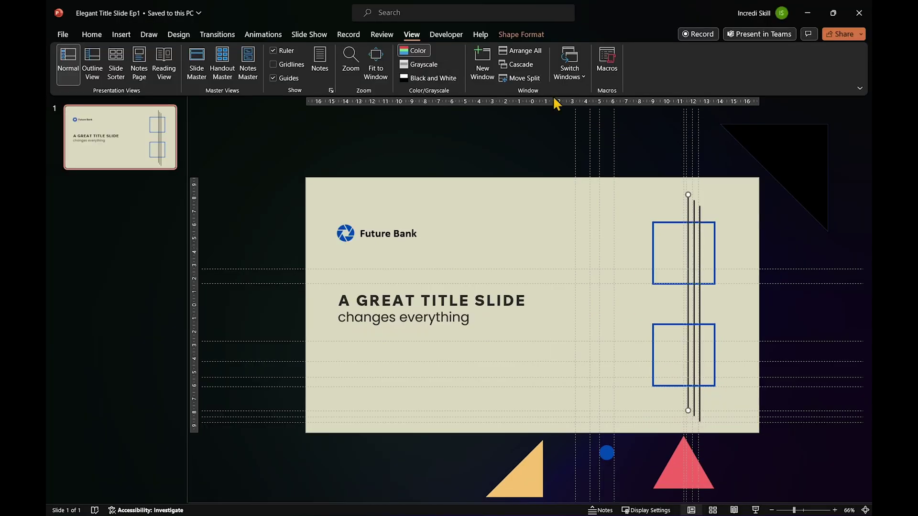
Step: Turn one line horizontal above the slide and push a vertical line off the right side
{"action": "left_click", "coordinate": [689, 201]}
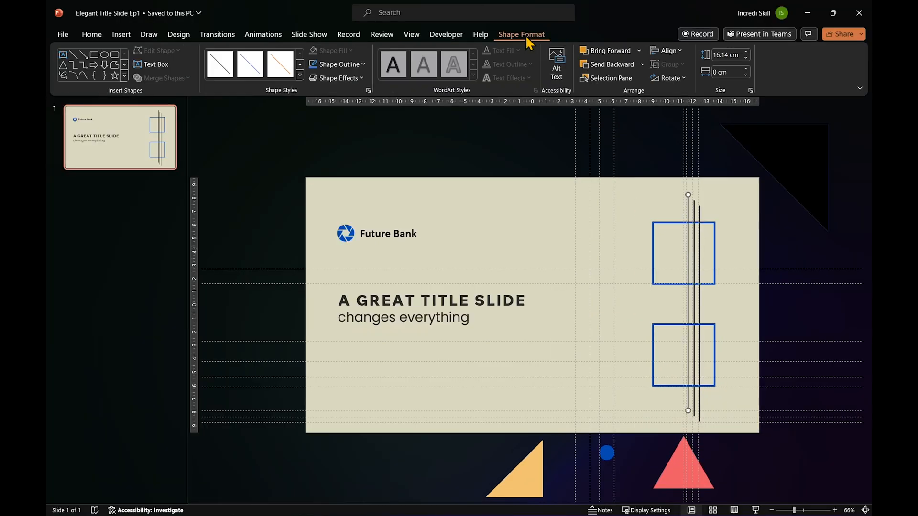
{"action": "left_click", "coordinate": [667, 78]}
{"action": "left_click", "coordinate": [689, 107]}
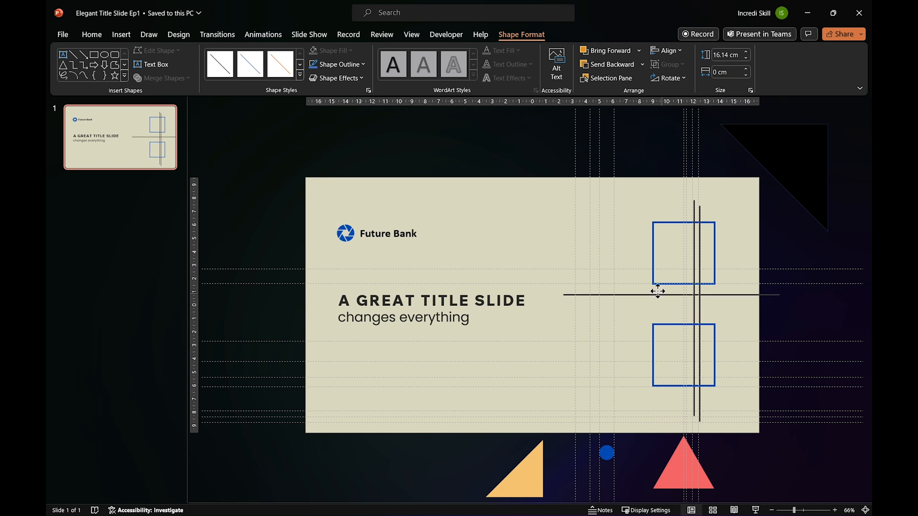
{"action": "left_click_drag", "start_coordinate": [681, 302], "coordinate": [521, 172]}
{"action": "left_click_drag", "start_coordinate": [699, 310], "coordinate": [774, 310]}
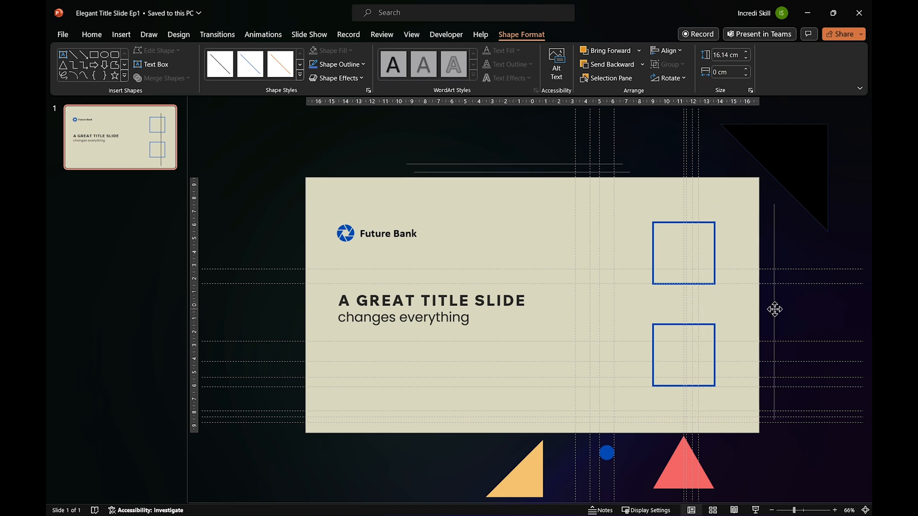
Step: Move both rectangles off the slide's right side
{"action": "left_click_drag", "start_coordinate": [714, 251], "coordinate": [842, 257]}
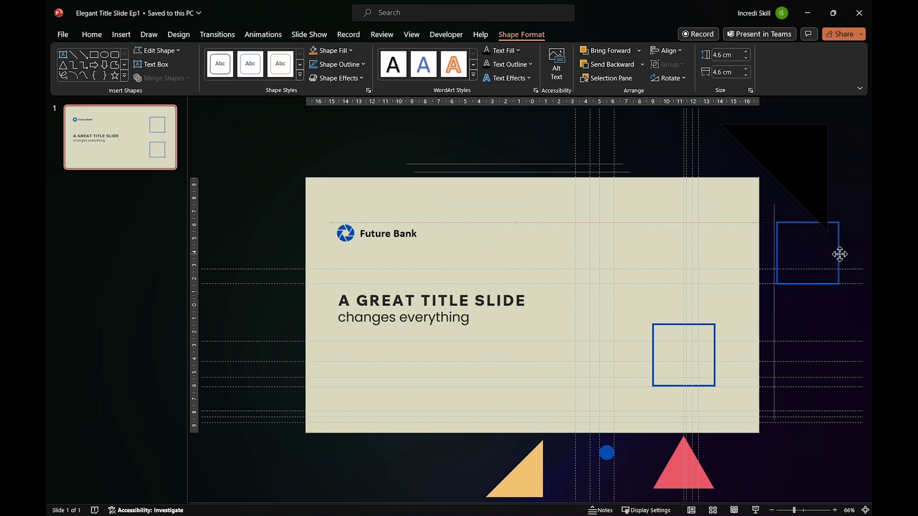
{"action": "left_click", "coordinate": [714, 344]}
{"action": "left_click_drag", "start_coordinate": [721, 347], "coordinate": [811, 346]}
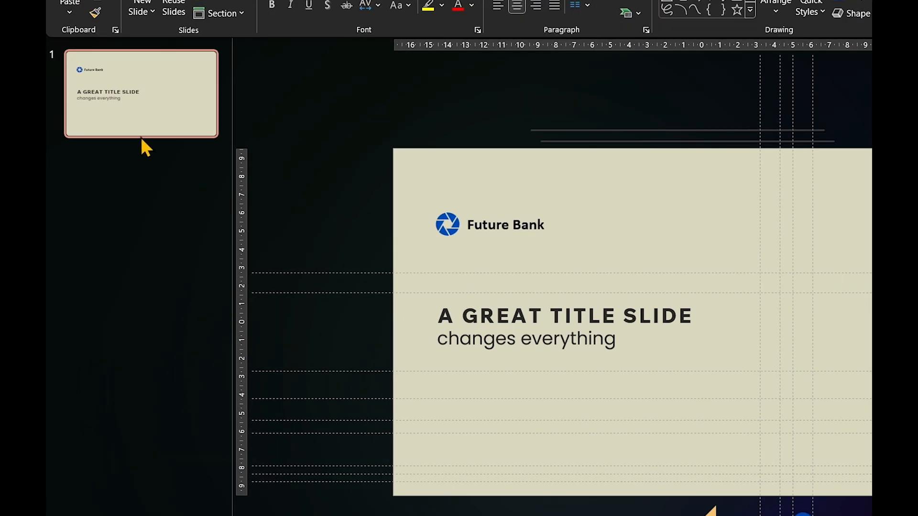
Step: Duplicate slide 1 as slide 2 and bring the stacked rectangles and pink triangle back on
{"action": "right_click", "coordinate": [134, 114]}
{"action": "left_click", "coordinate": [180, 241]}
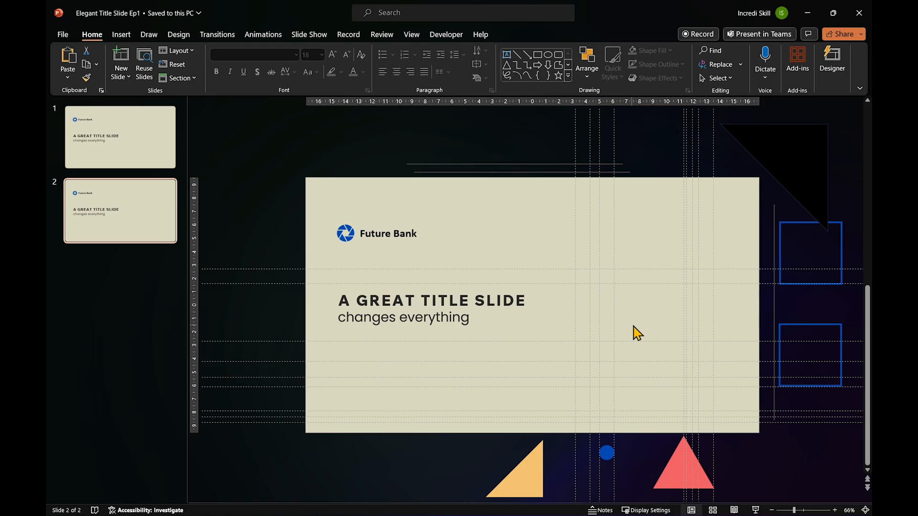
{"action": "left_click_drag", "start_coordinate": [843, 244], "coordinate": [713, 258]}
{"action": "left_click_drag", "start_coordinate": [843, 355], "coordinate": [713, 355]}
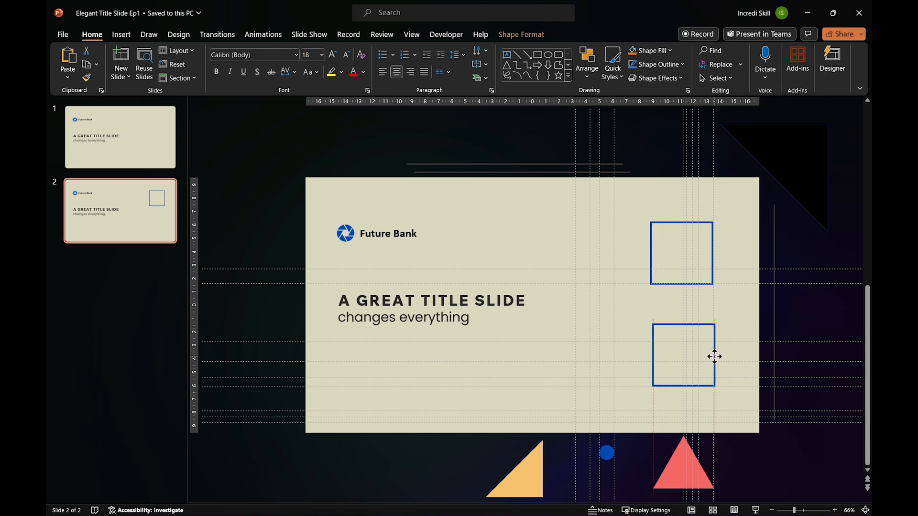
{"action": "left_click_drag", "start_coordinate": [682, 462], "coordinate": [677, 358]}
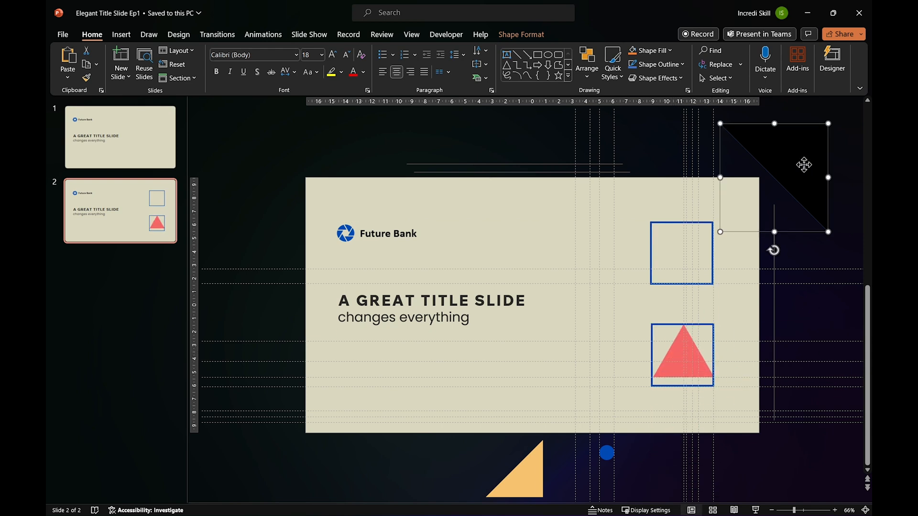
Step: Return the black and yellow triangles, circle and three vertical lines to the composition
{"action": "left_click_drag", "start_coordinate": [795, 164], "coordinate": [659, 309]}
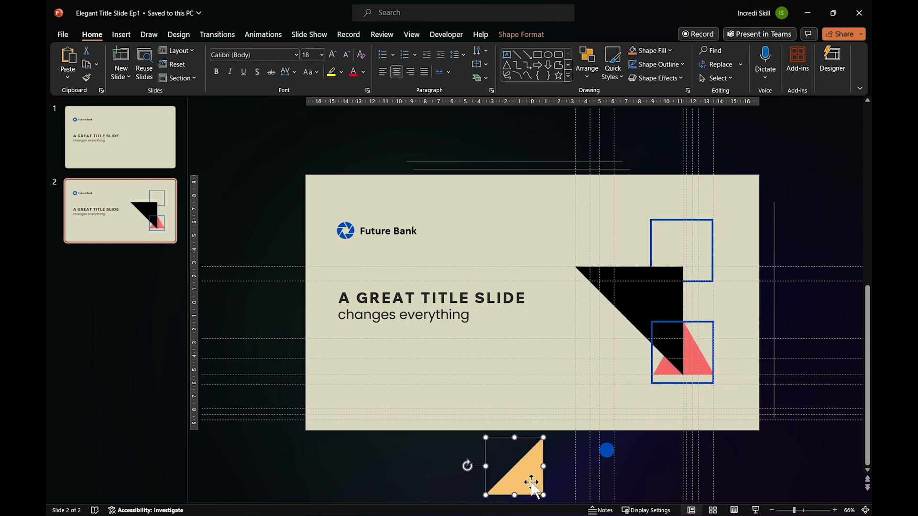
{"action": "left_click_drag", "start_coordinate": [531, 467], "coordinate": [523, 378]}
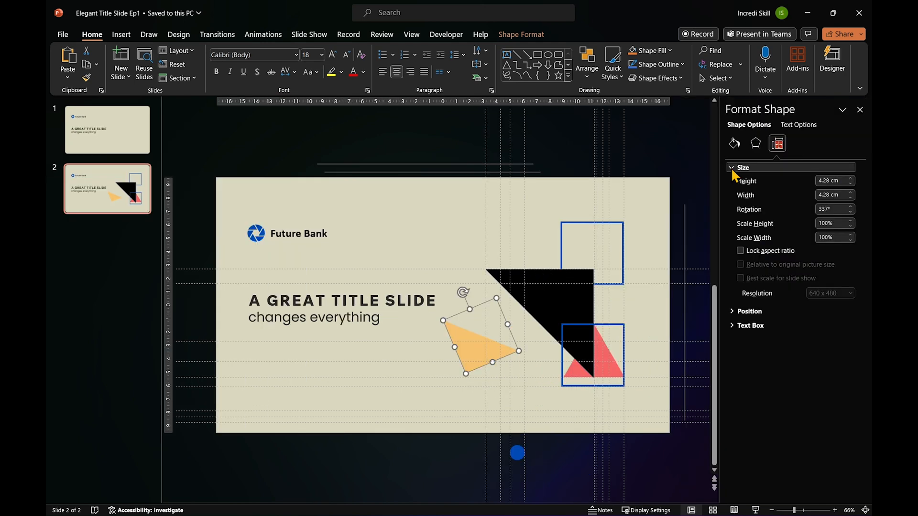
{"action": "left_click_drag", "start_coordinate": [602, 454], "coordinate": [607, 356]}
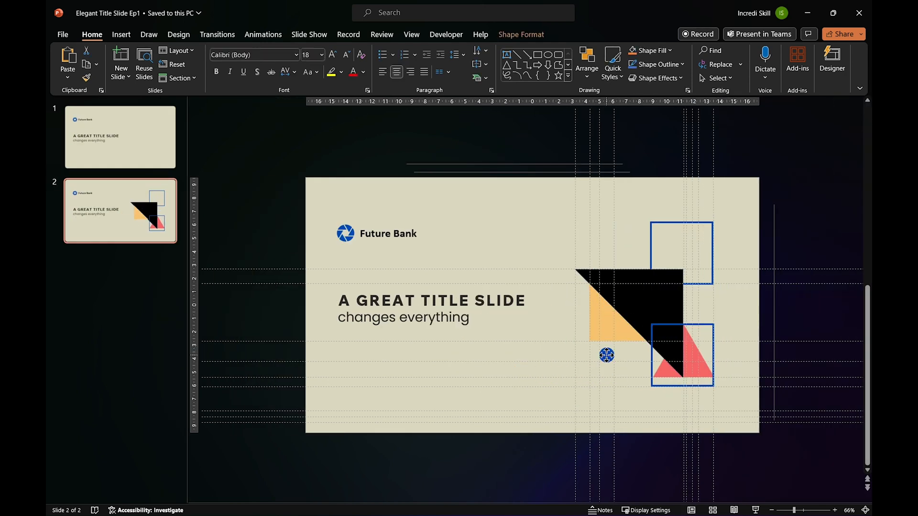
{"action": "left_click", "coordinate": [771, 471]}
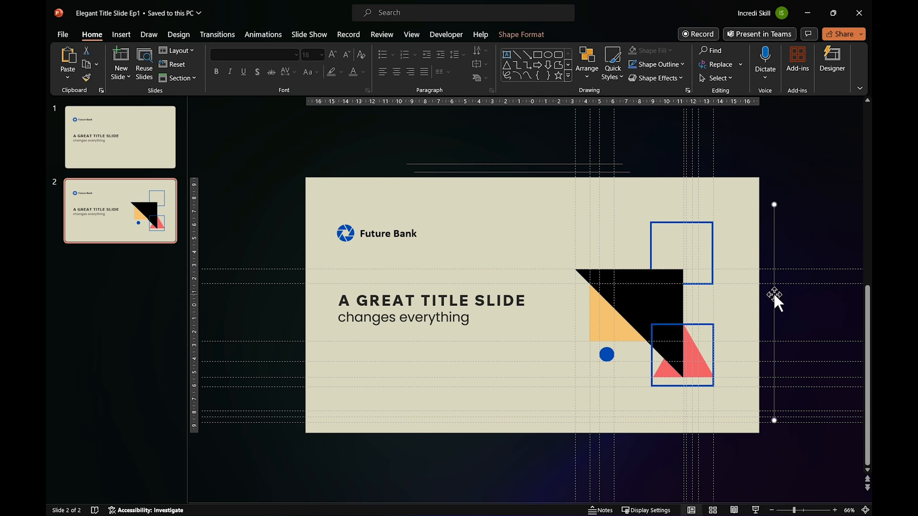
{"action": "left_click_drag", "start_coordinate": [775, 301], "coordinate": [703, 301]}
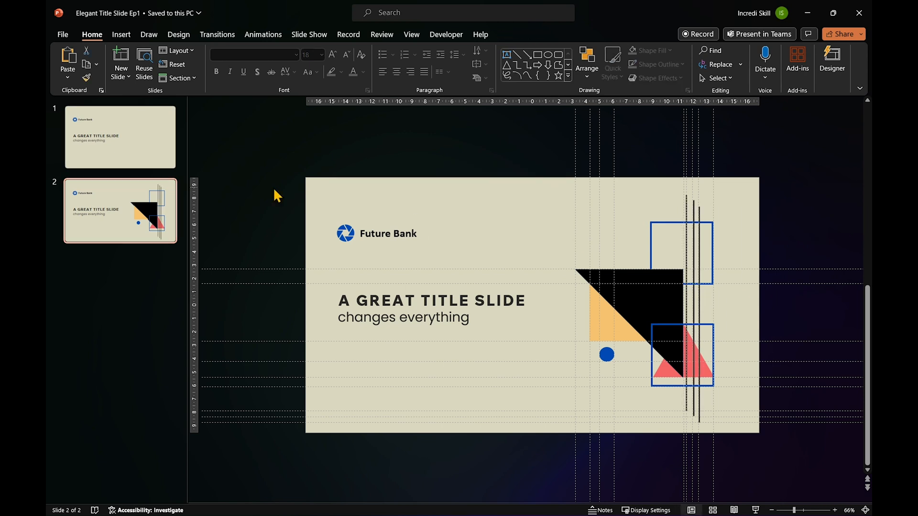
Step: Delete the logo and title from slide 1, then return to slide 2 for its transition
{"action": "left_click", "coordinate": [137, 151]}
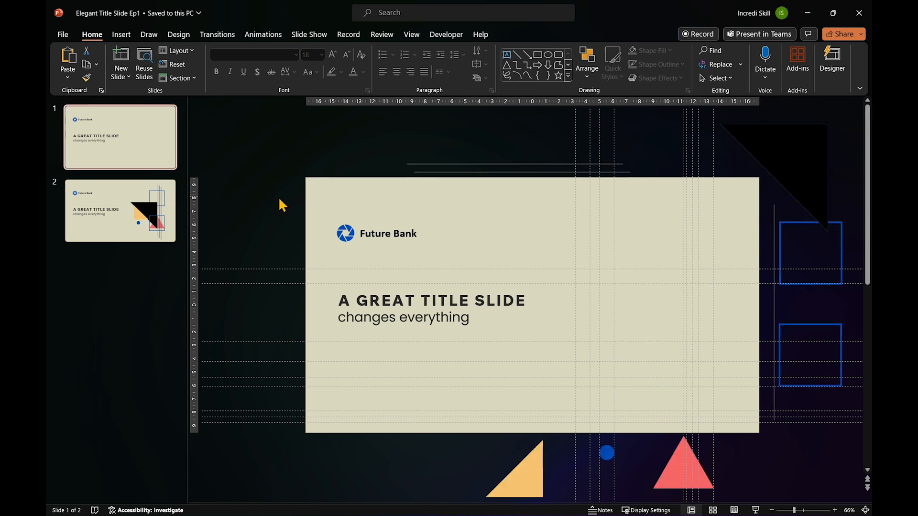
{"action": "left_click_drag", "start_coordinate": [280, 205], "coordinate": [547, 362]}
{"action": "key", "text": "Delete"}
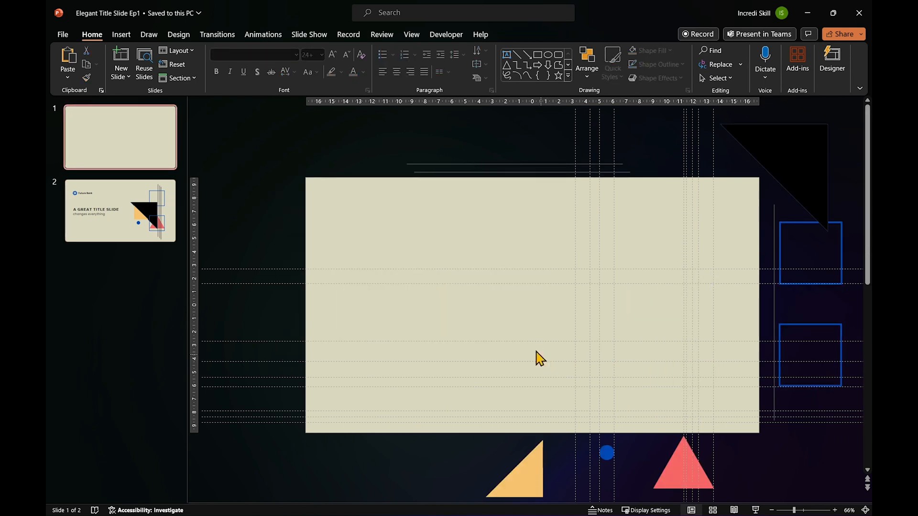
{"action": "left_click", "coordinate": [120, 209]}
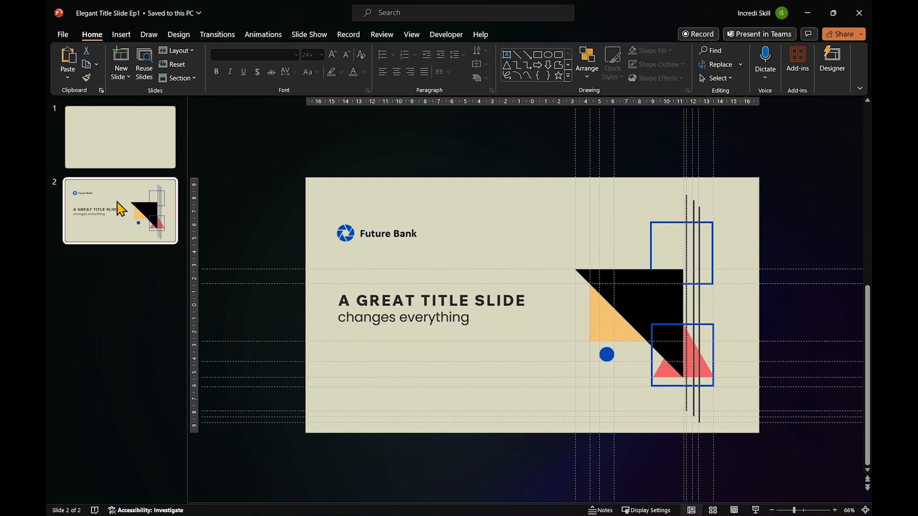
{"action": "left_click", "coordinate": [217, 35]}
Step: Apply the Morph transition to slide 2 and head to the guide display settings
{"action": "left_click", "coordinate": [157, 65]}
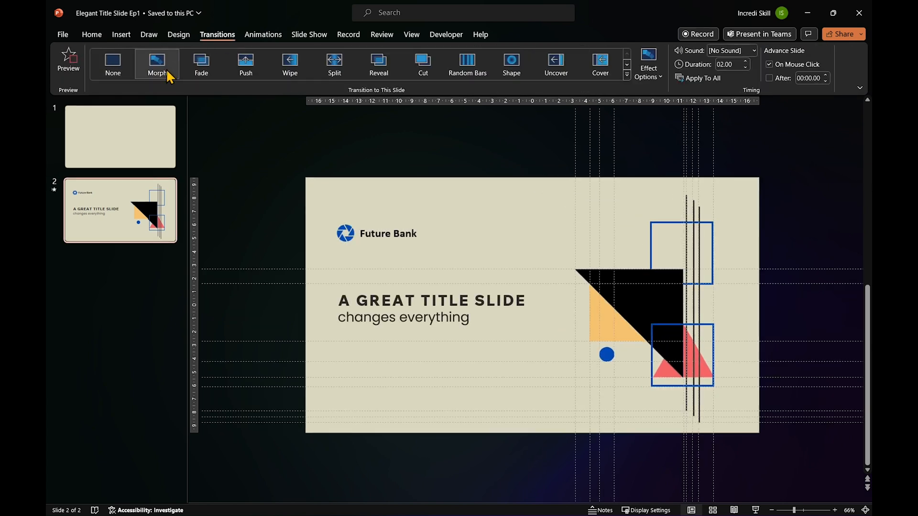
{"action": "left_click", "coordinate": [413, 34]}
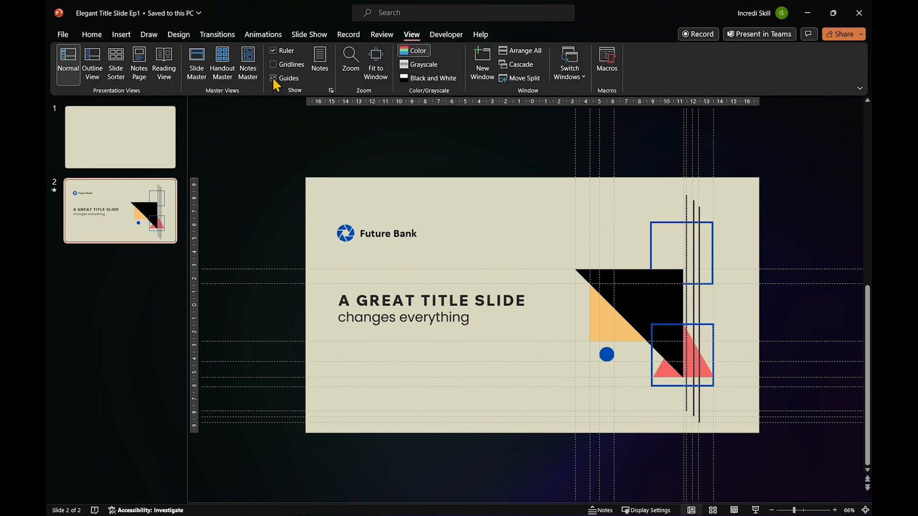